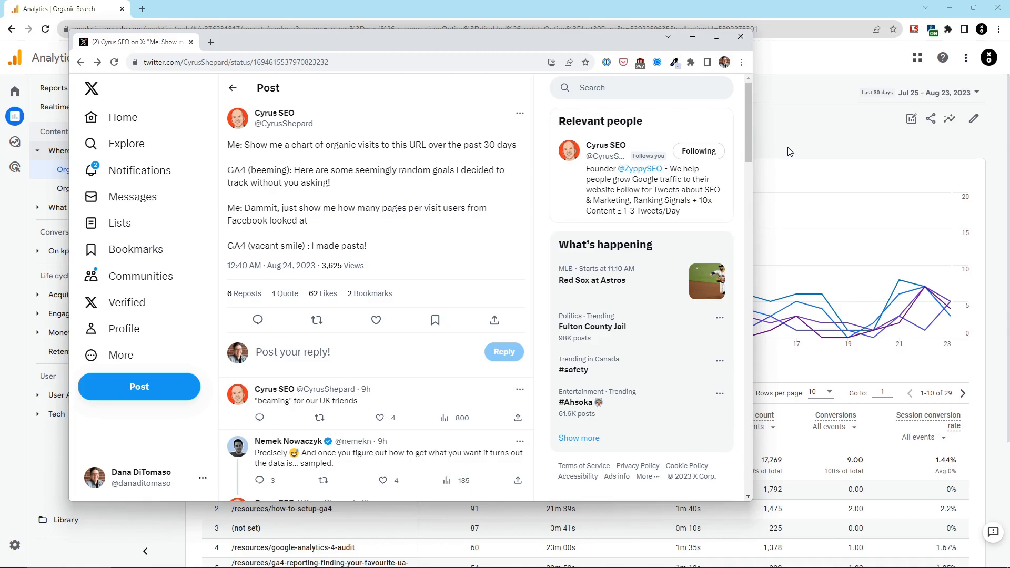
Step: Close the post window and open the Engagement section's Landing page report for customization
key("ctrl+w")
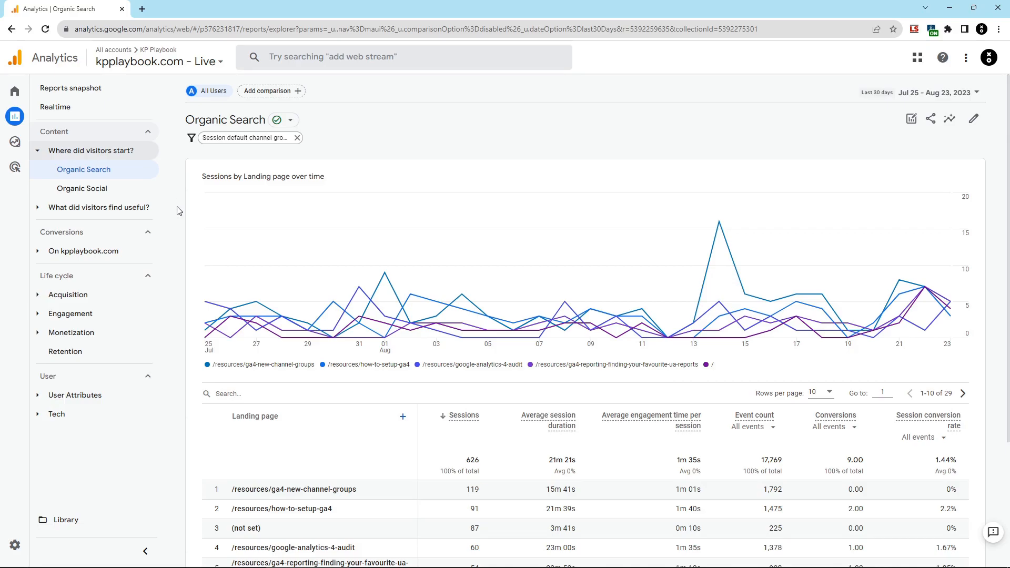
left_click(97, 315)
left_click(108, 410)
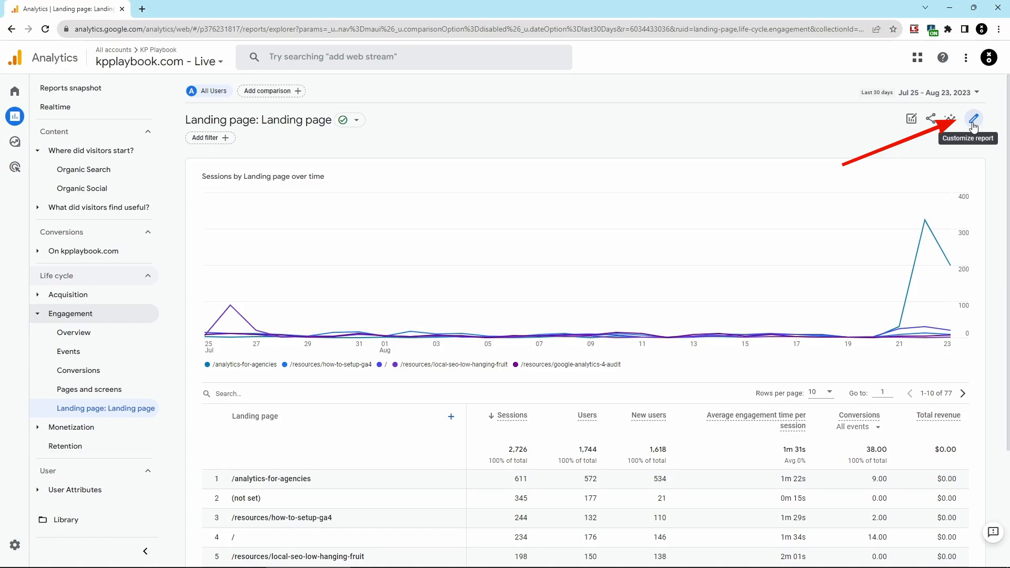
left_click(974, 124)
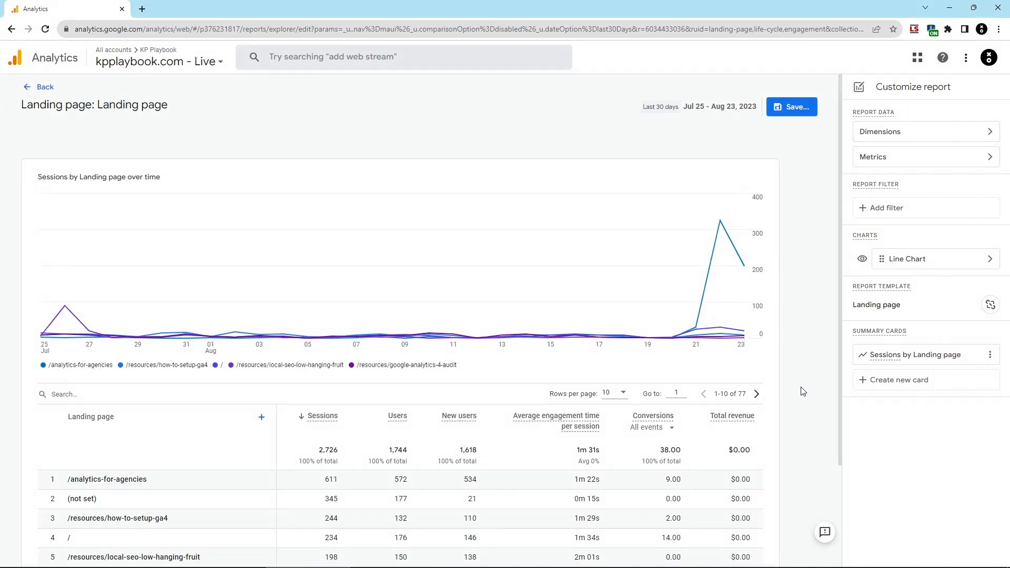
Step: Remove the Total revenue metric from the report, look through the metrics available to add, and apply the metric selection
left_click(897, 163)
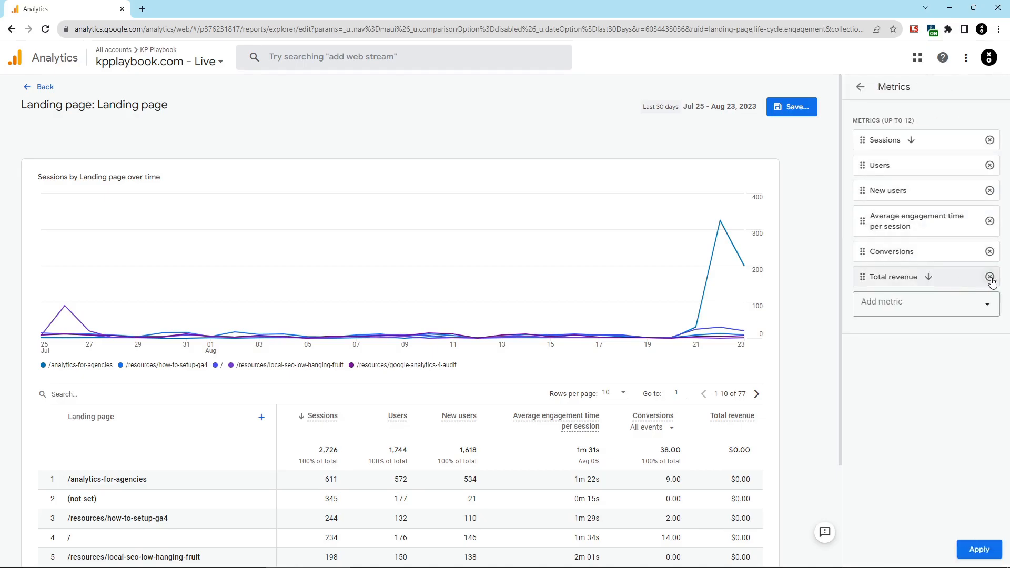
left_click(989, 278)
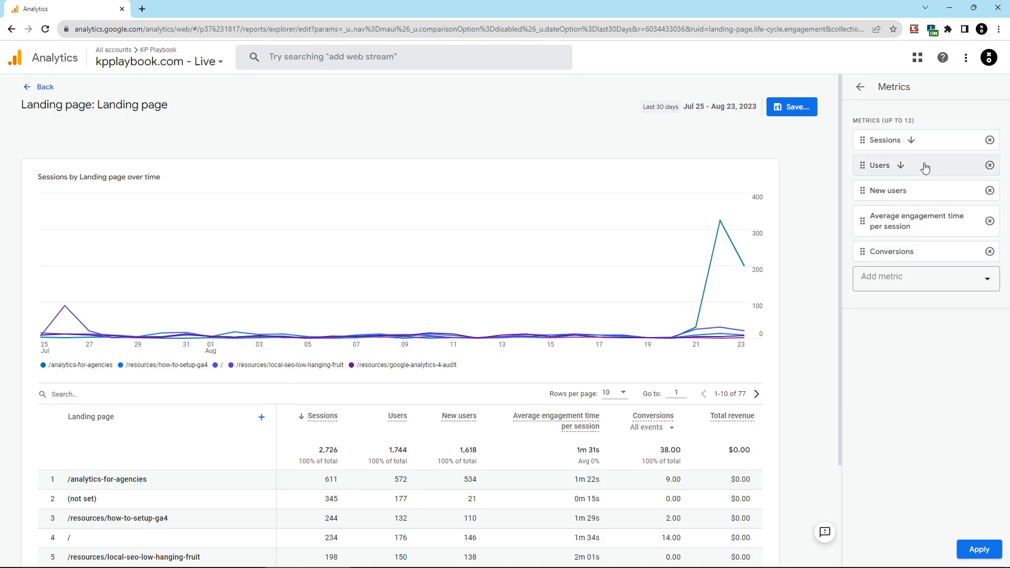
left_click(934, 276)
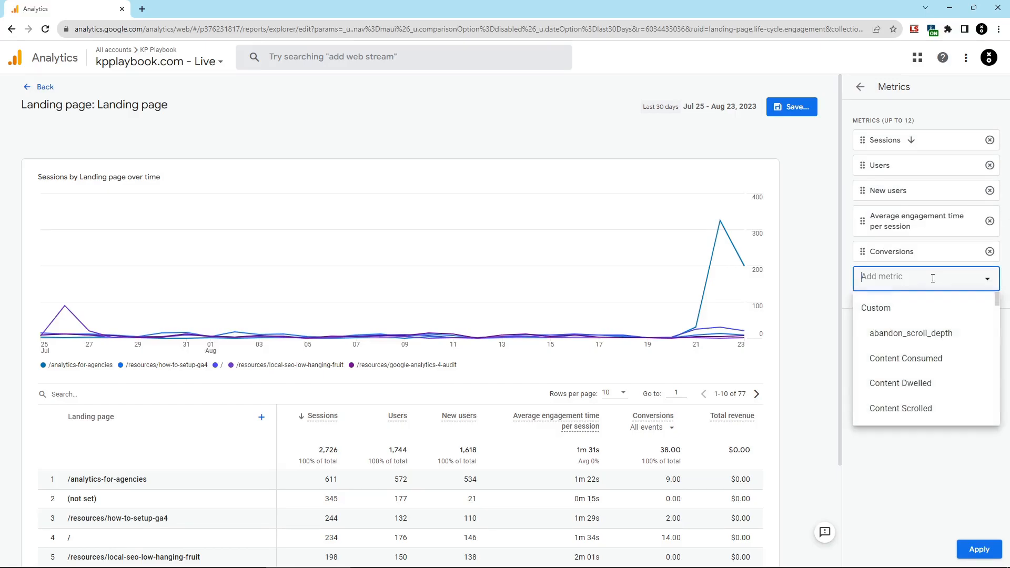
scroll(959, 358, "down", 20)
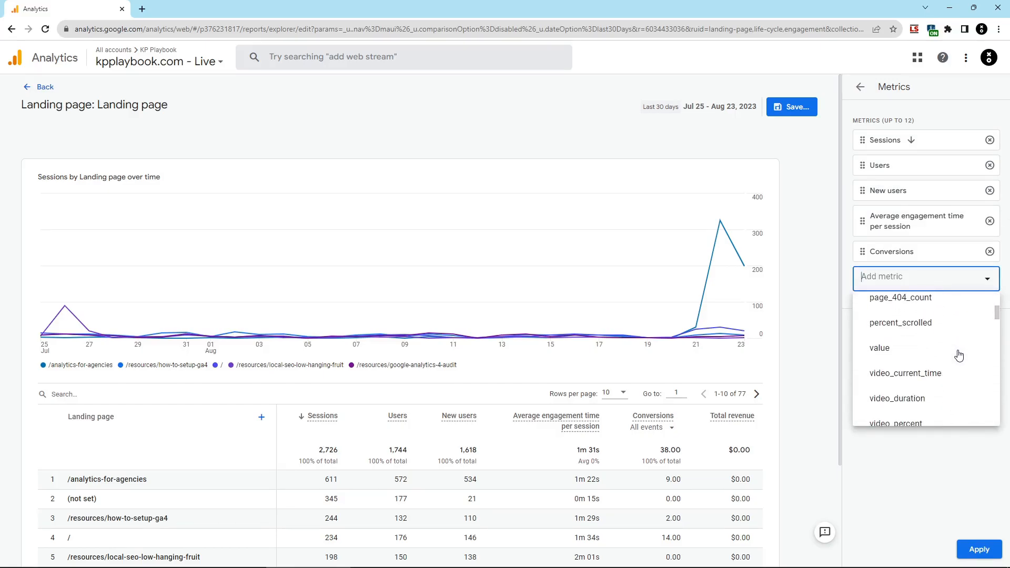
scroll(959, 356, "down", 3)
left_click(947, 481)
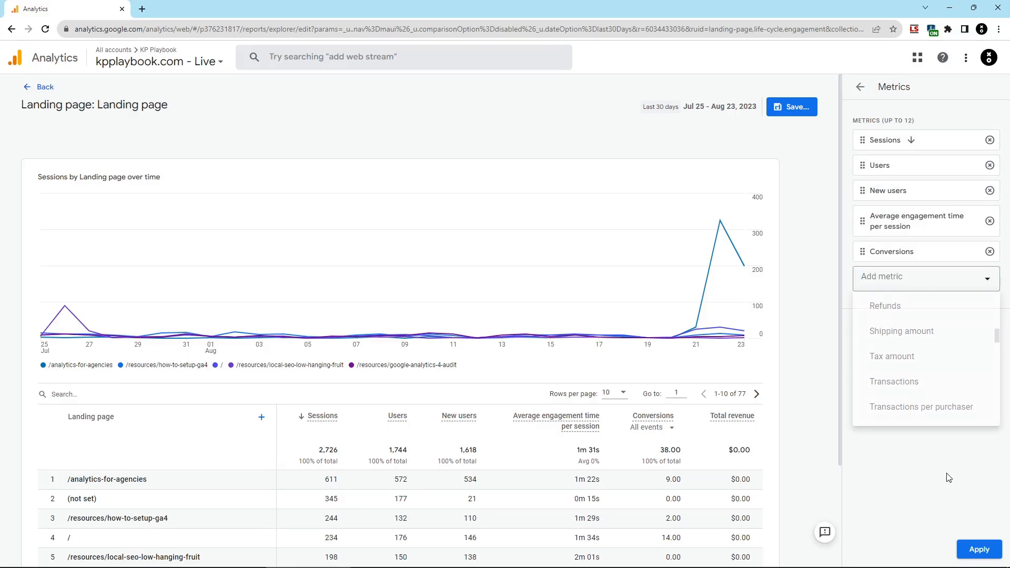
left_click(976, 551)
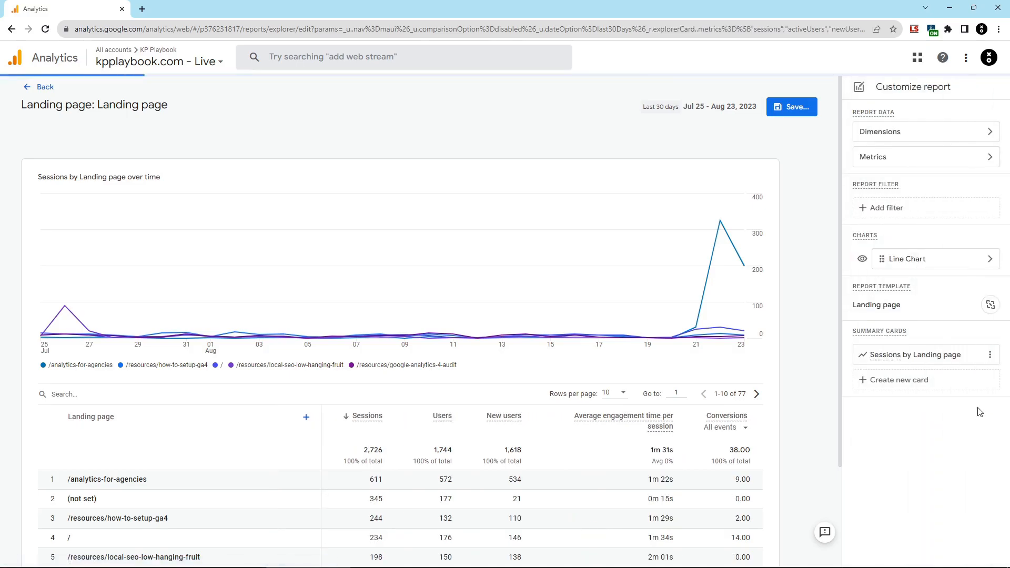
Step: Add a report filter where Session default channel group exactly matches Organic Search, and apply it
left_click(923, 211)
left_click(930, 164)
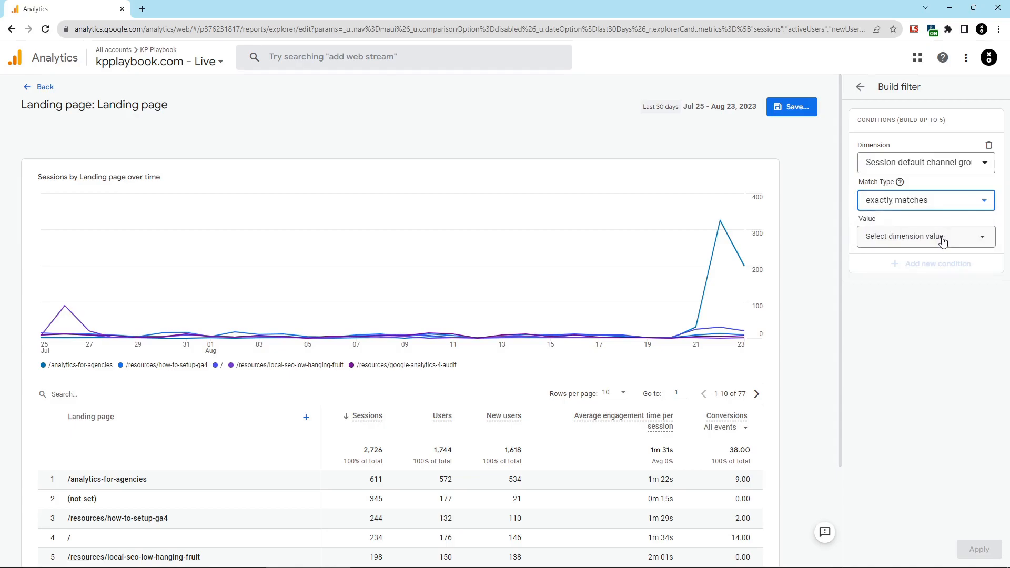
left_click(941, 237)
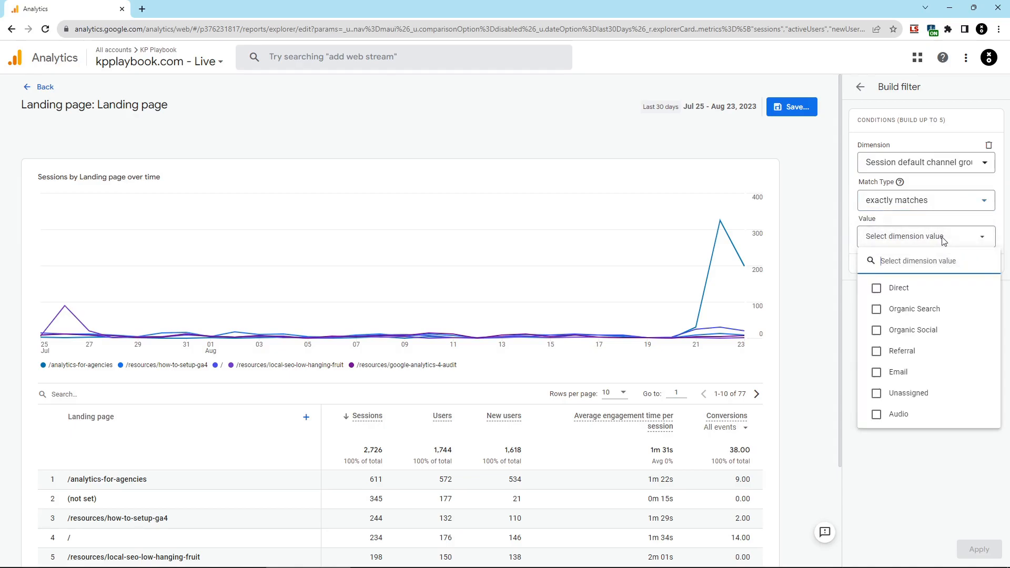
left_click(933, 309)
left_click(946, 446)
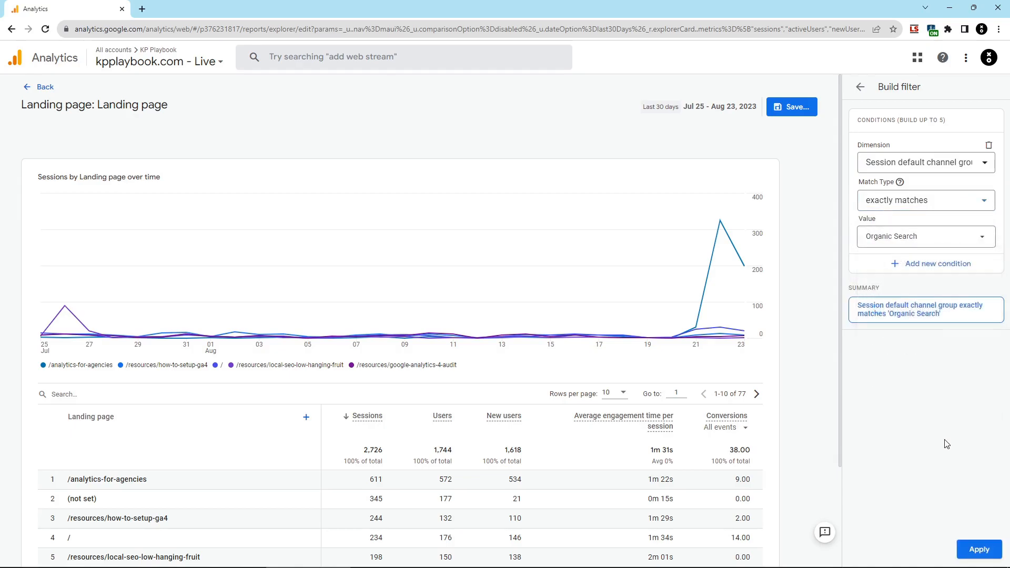
left_click(980, 548)
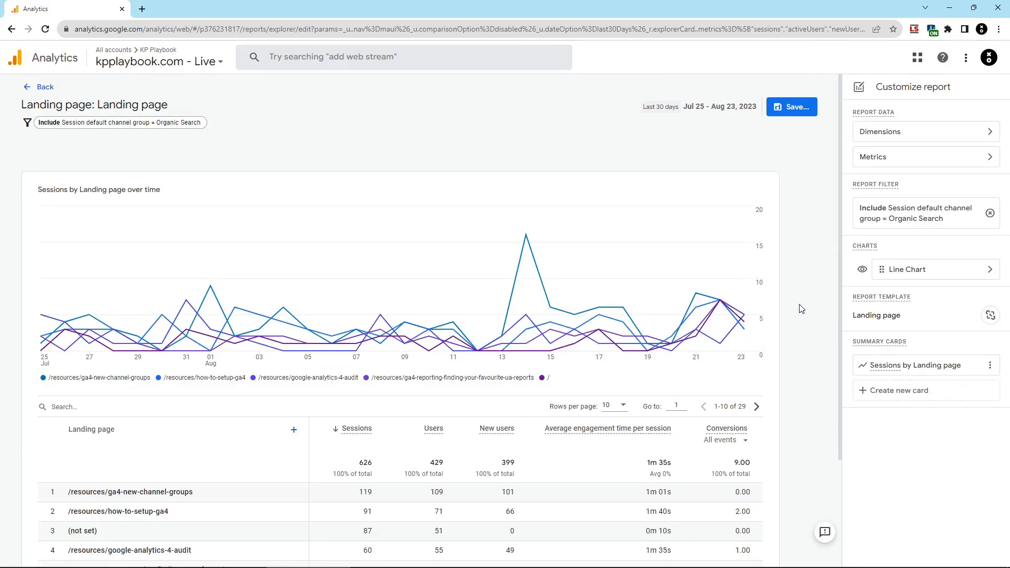
Step: Save the customized report as a new report named "Organic Landing Pages" with the description left empty
left_click(787, 110)
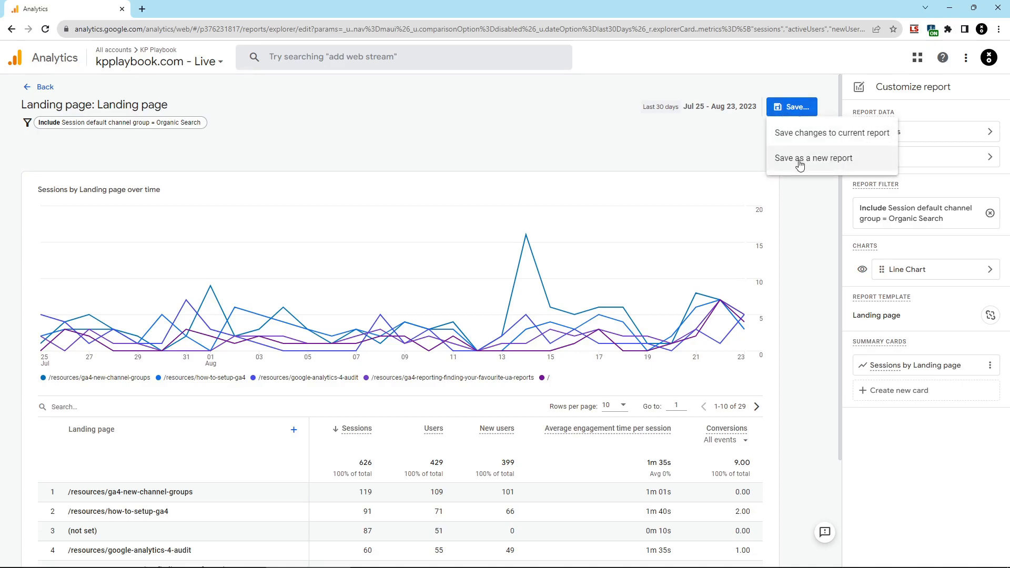
left_click(800, 165)
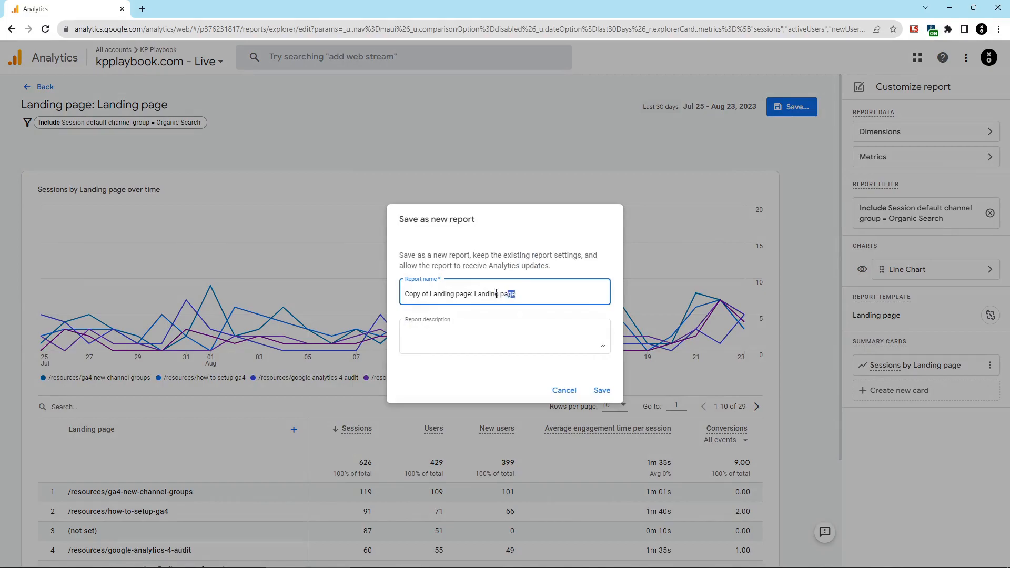
triple_click(510, 293)
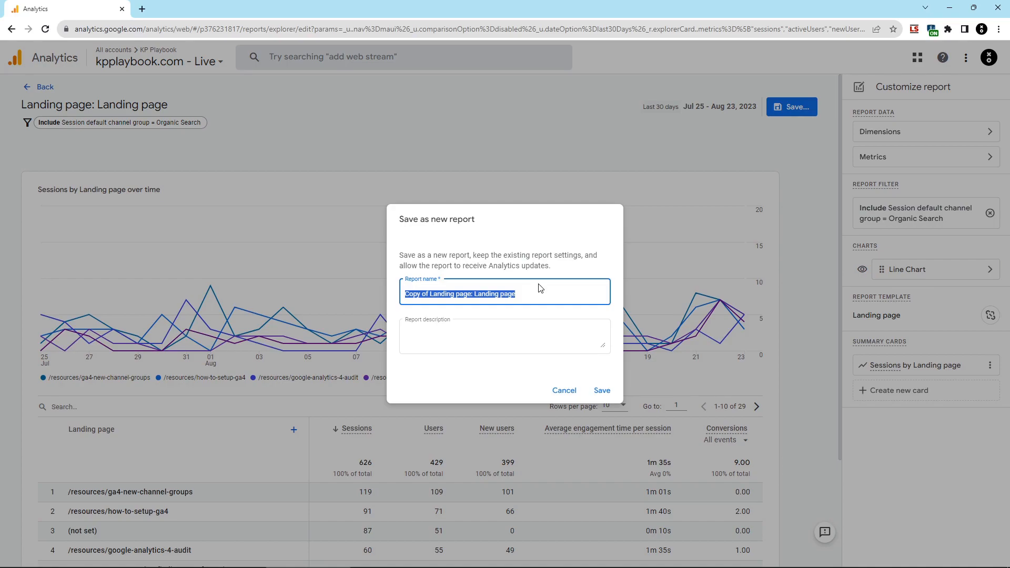
type("Organic Landing Pages")
left_click(521, 334)
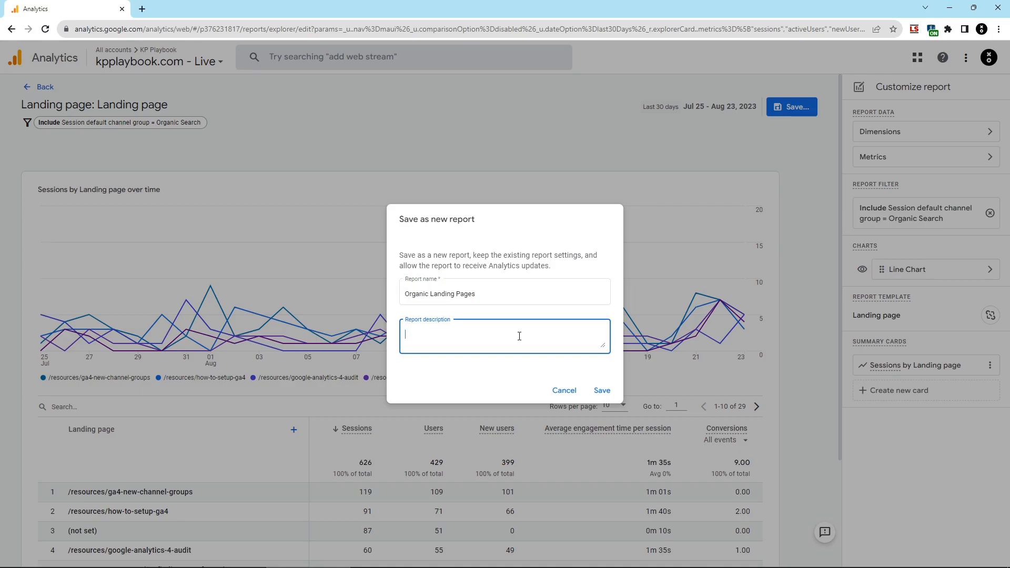
left_click(602, 390)
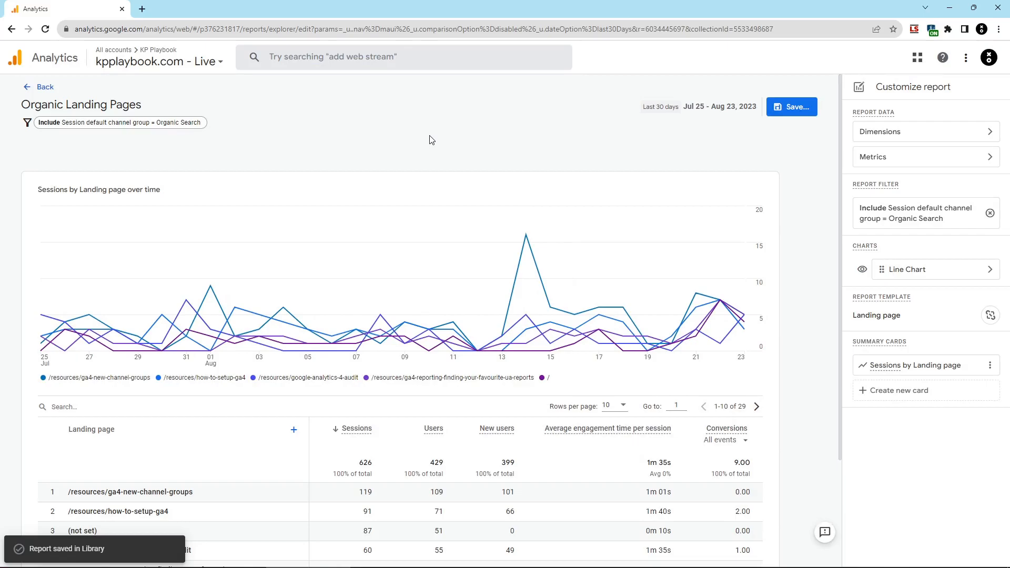
Step: Leave the report customization and open the report Library
left_click(31, 88)
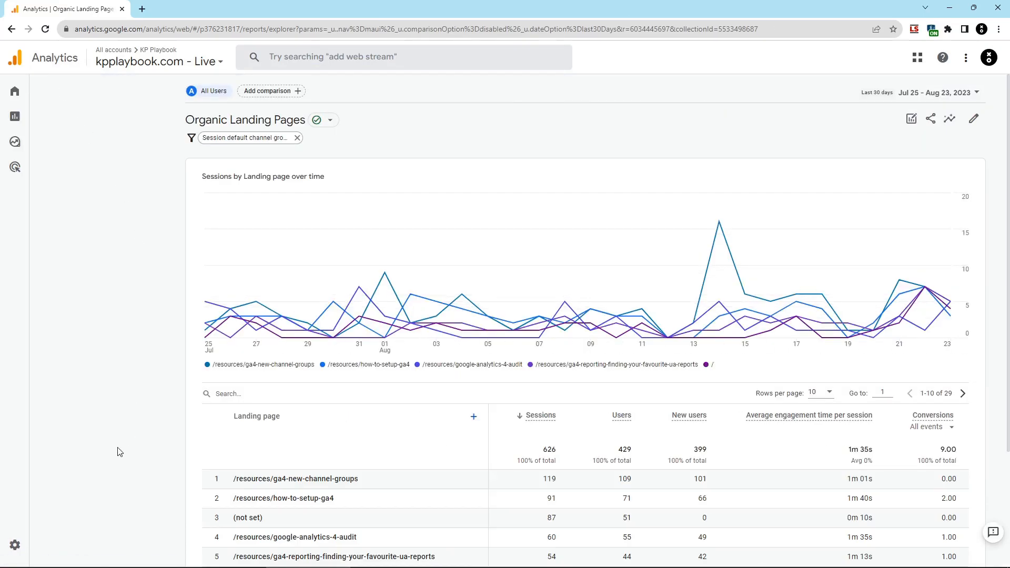
left_click(14, 116)
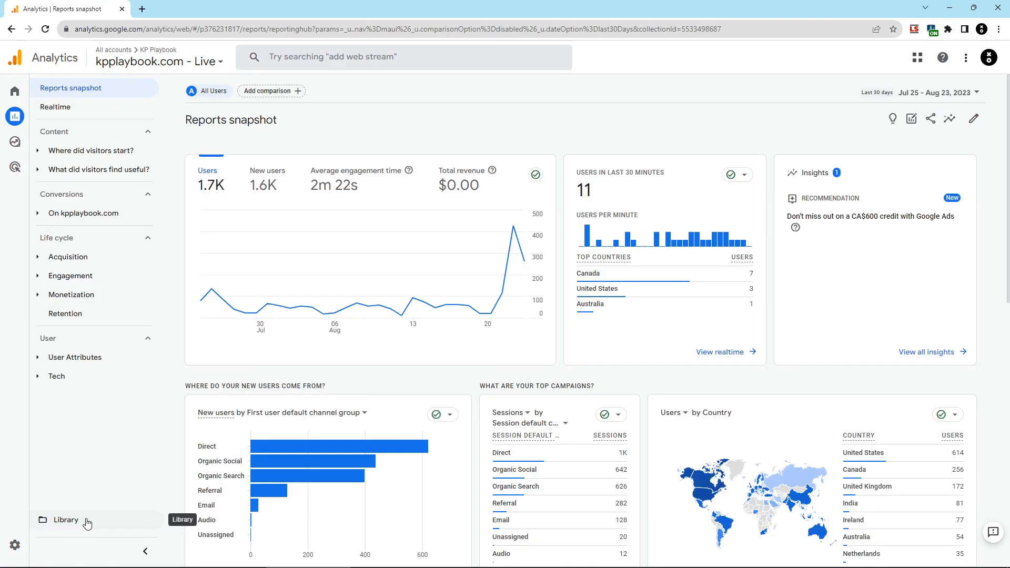
left_click(86, 522)
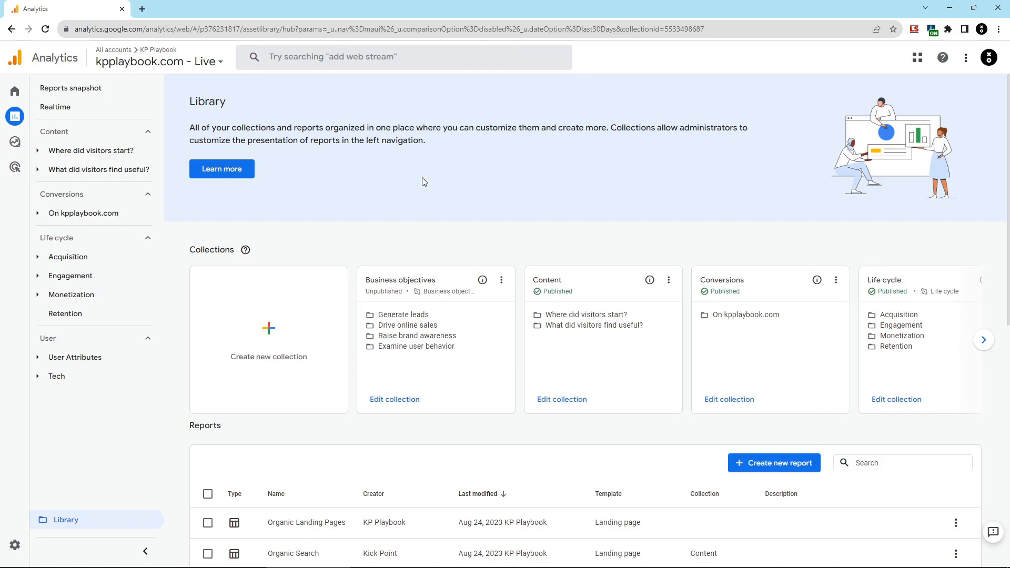
Step: Create a new collection titled "For" plus the recipient's first name, with a topic named "Organic Visits to this URL"
left_click(268, 337)
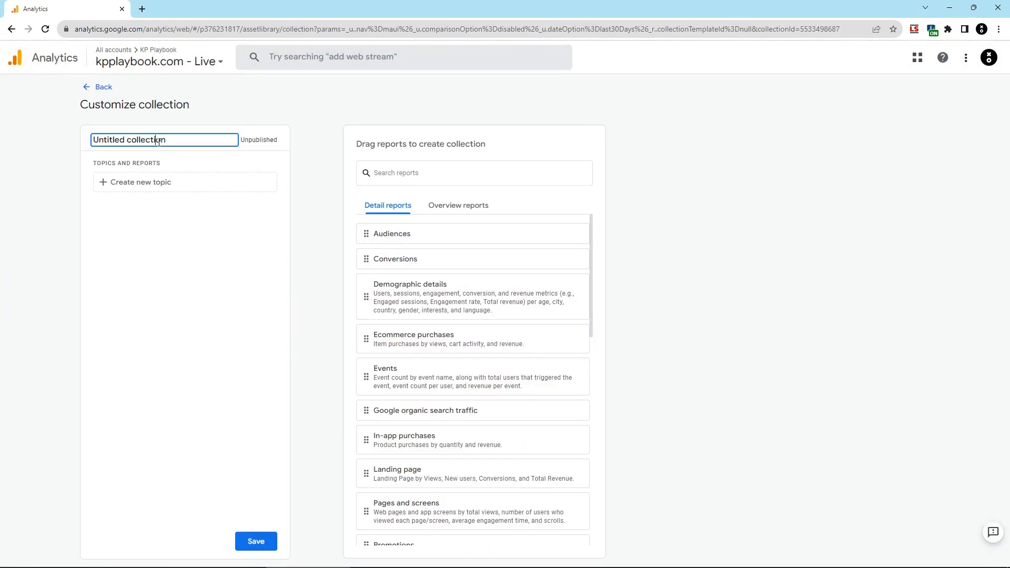
left_click_drag(172, 140, 74, 161)
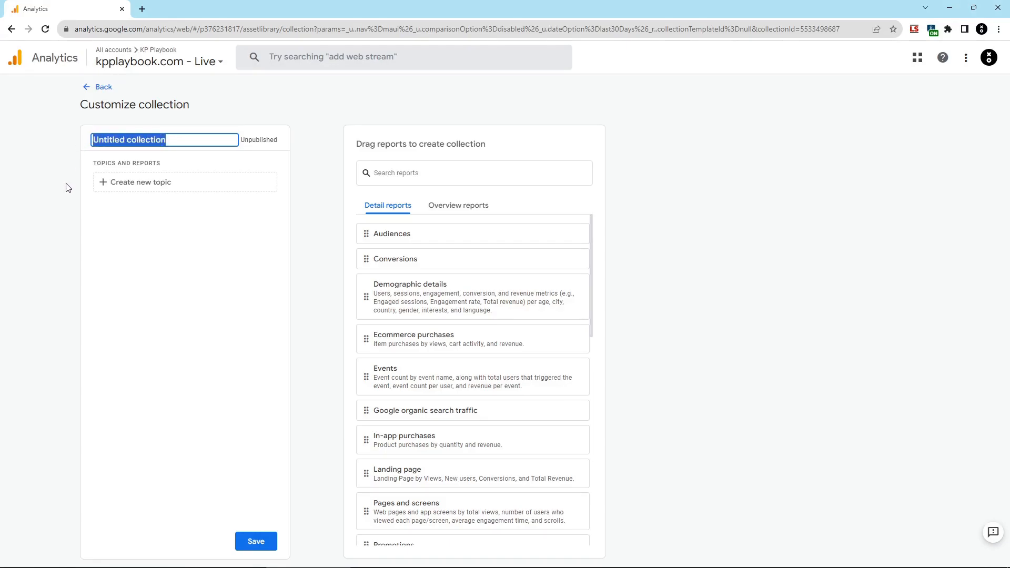
type("For Cyrus")
left_click(147, 189)
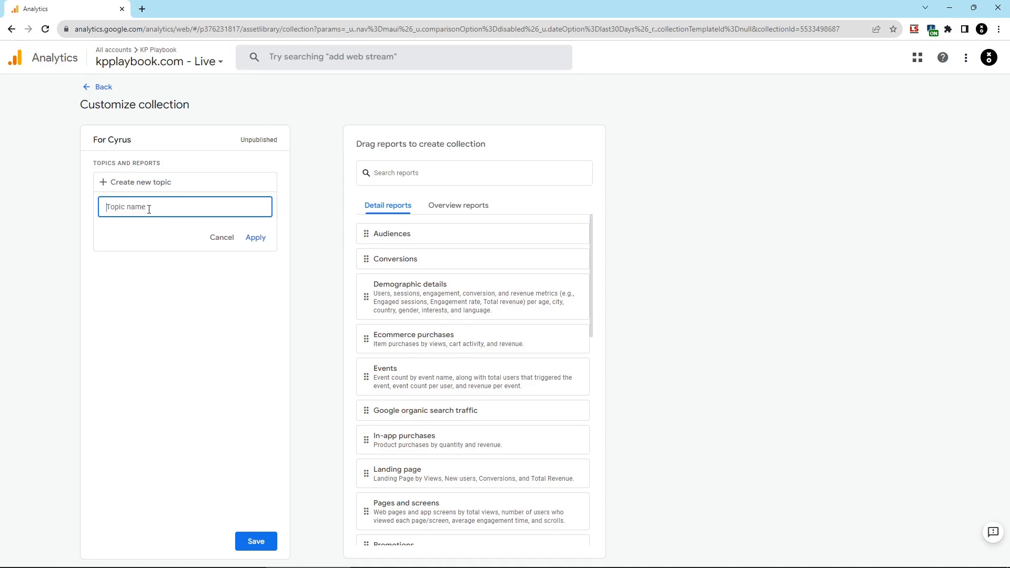
type("Organic Search")
left_click(256, 238)
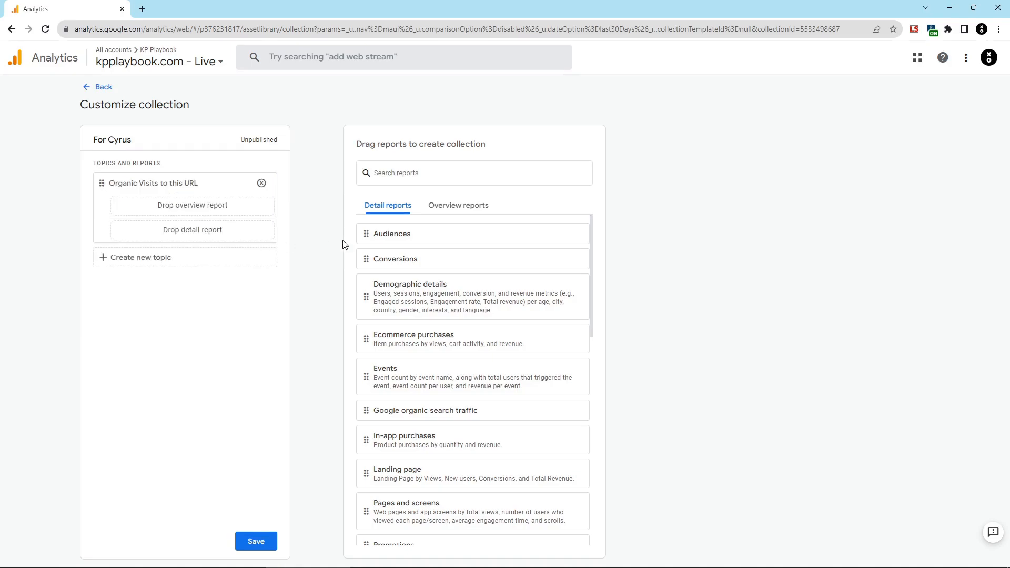
Step: Add the Organic Landing Pages detail report to the Organic Visits to this URL topic and save the collection
scroll(473, 402, "down", 10)
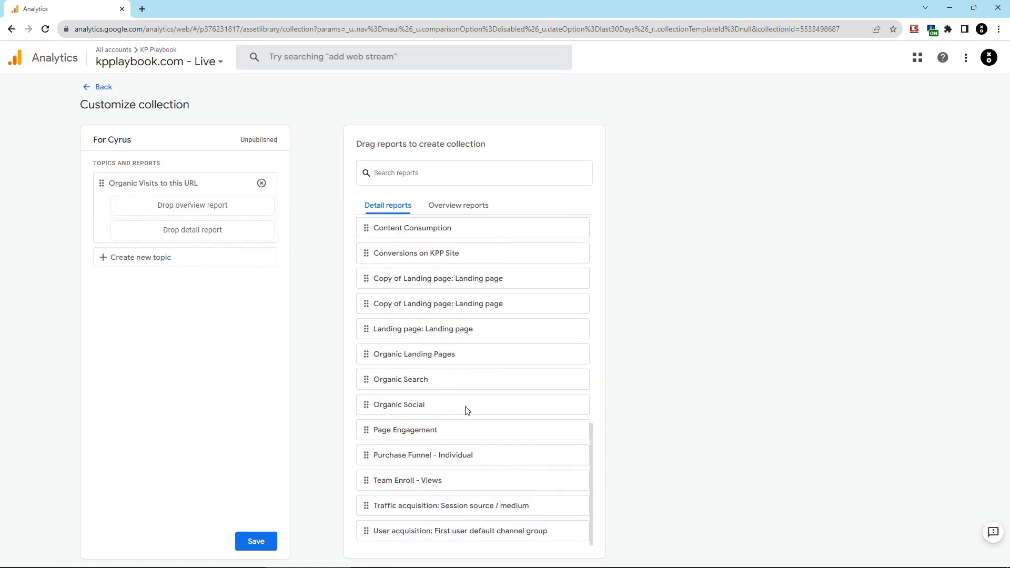
left_click_drag(366, 354, 144, 233)
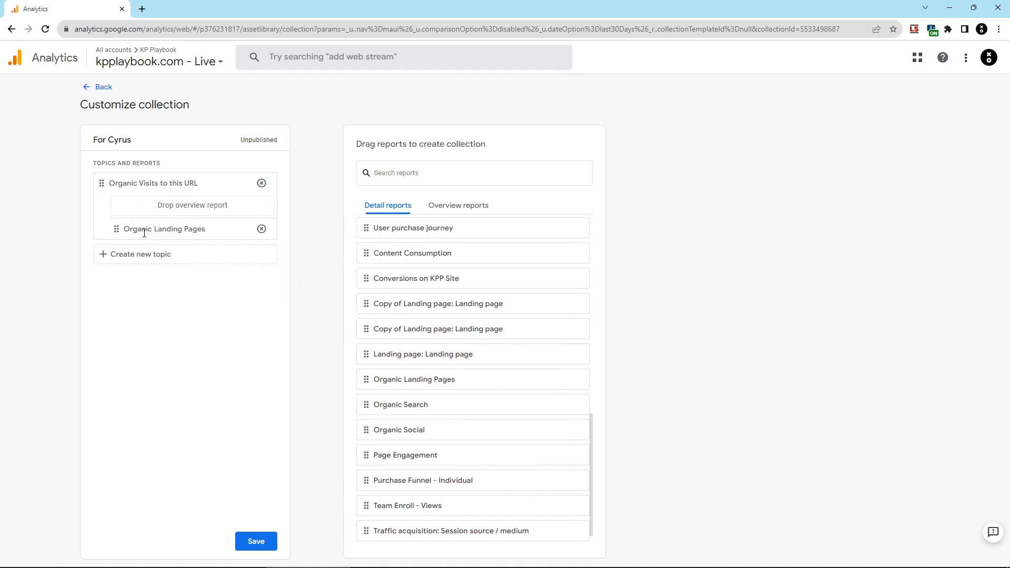
left_click(263, 549)
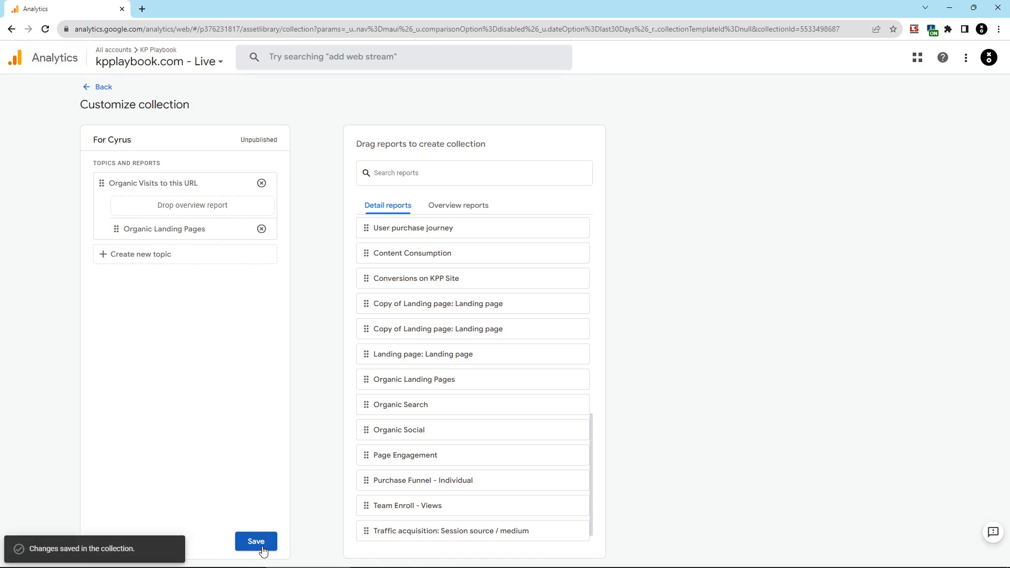
Step: Return to the Library, publish the collection containing the Organic Visits to this URL topic, and reload the page
left_click(99, 88)
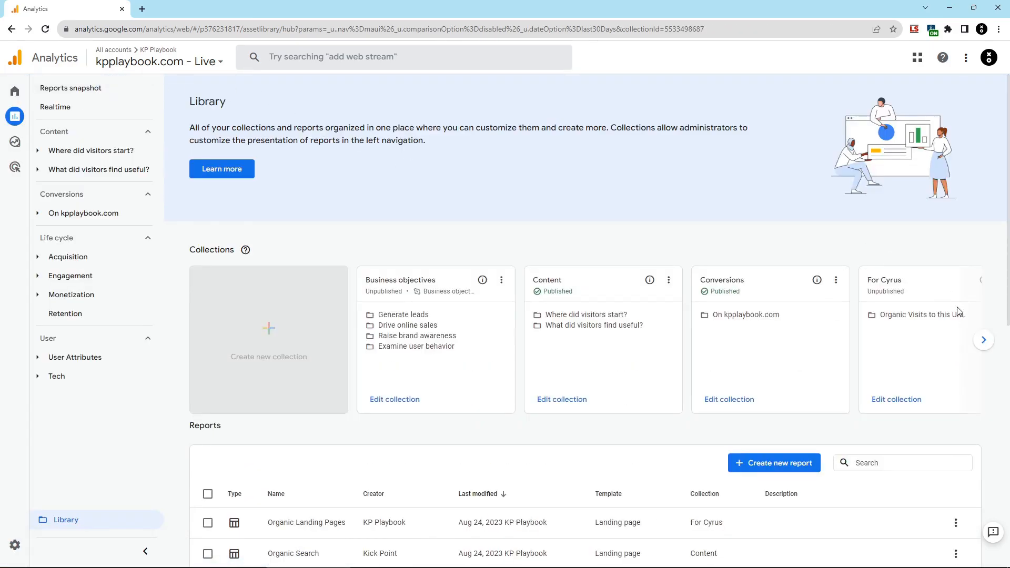
left_click(983, 340)
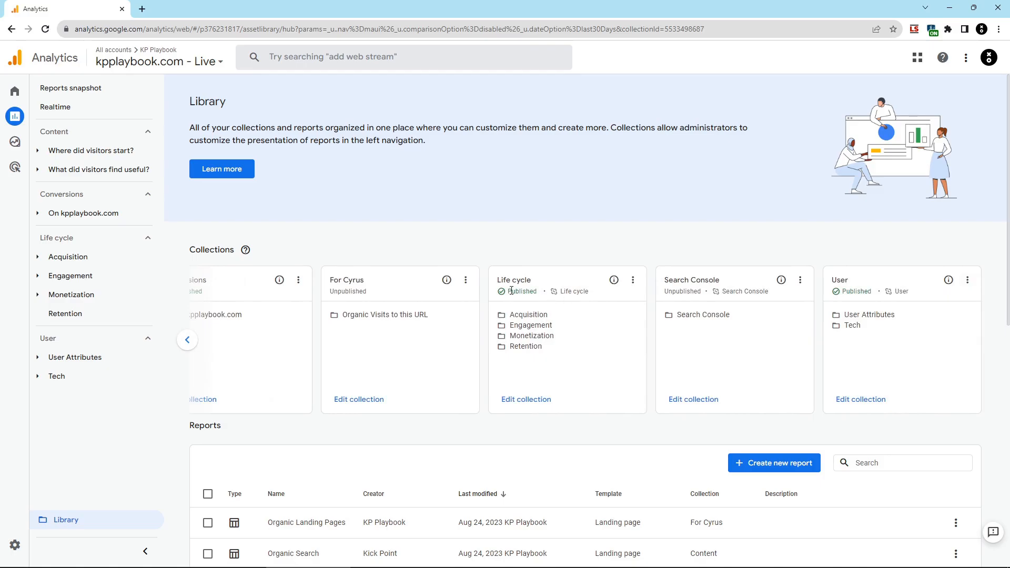
left_click(466, 280)
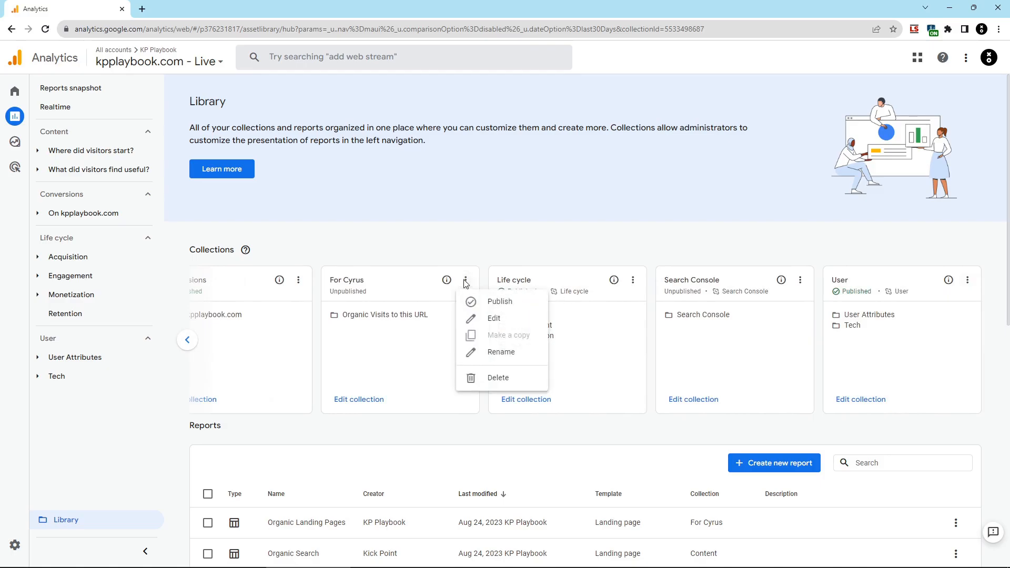
left_click(485, 308)
left_click(46, 29)
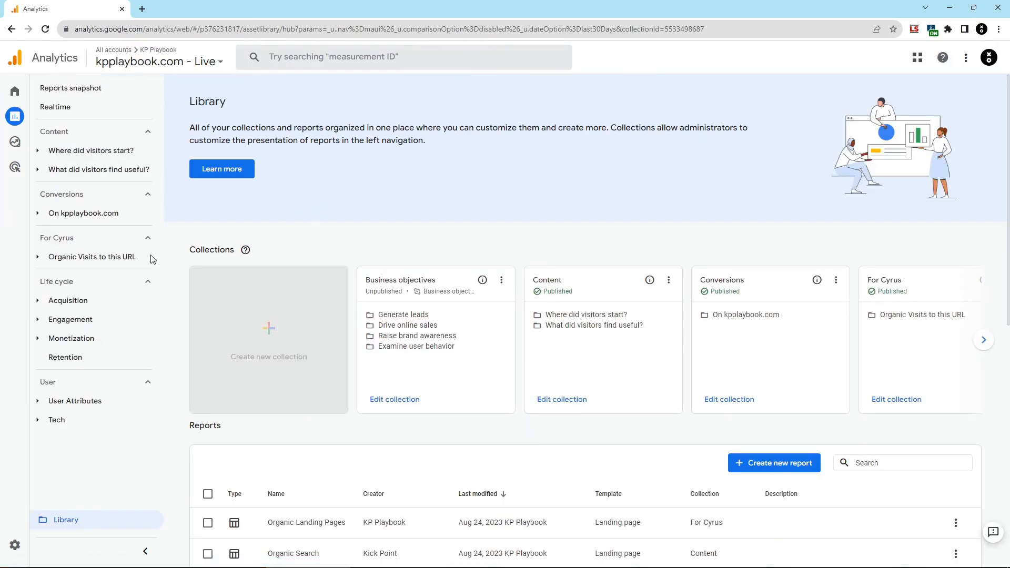
Step: Open the Organic Landing Pages report under the Organic Visits to this URL topic and search its table for "audit"
left_click(88, 260)
left_click(92, 278)
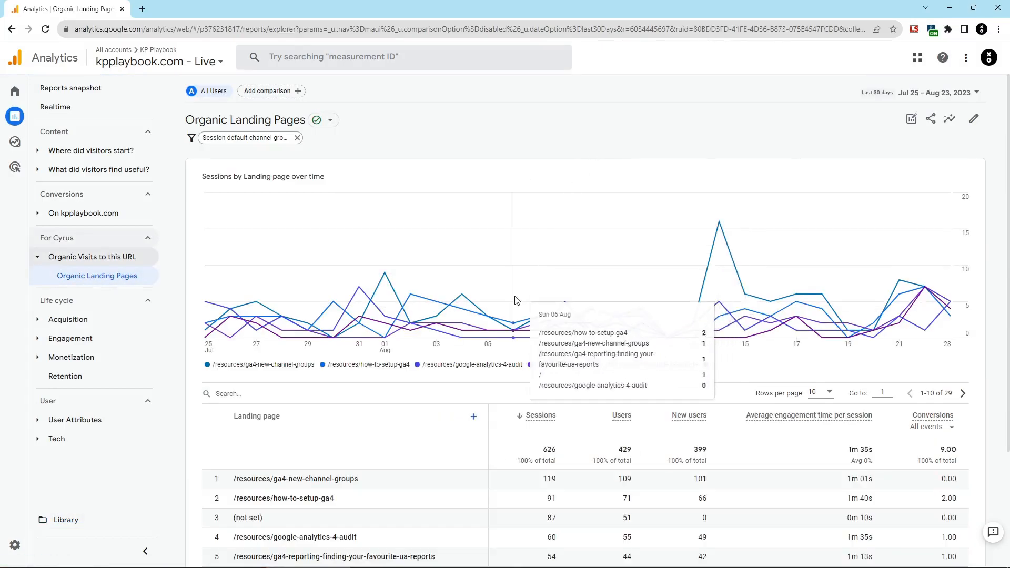
scroll(516, 443, "down", 1)
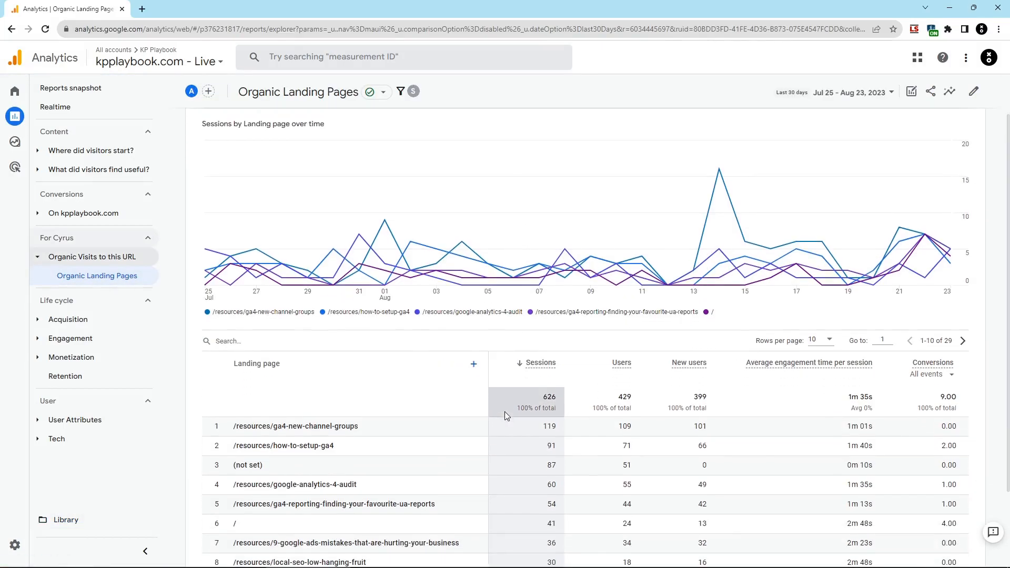
left_click(449, 339)
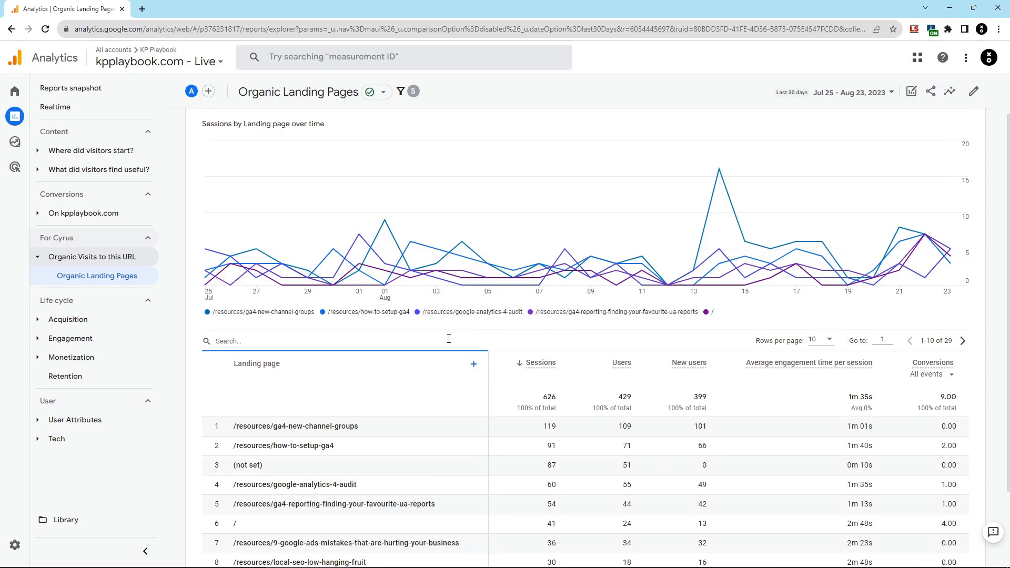
type("audit")
key("Return")
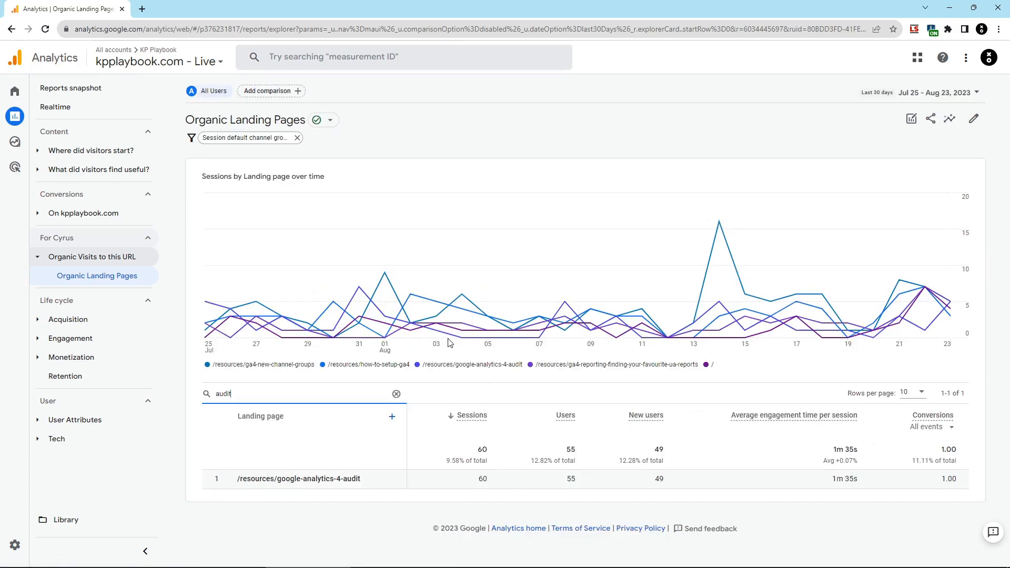